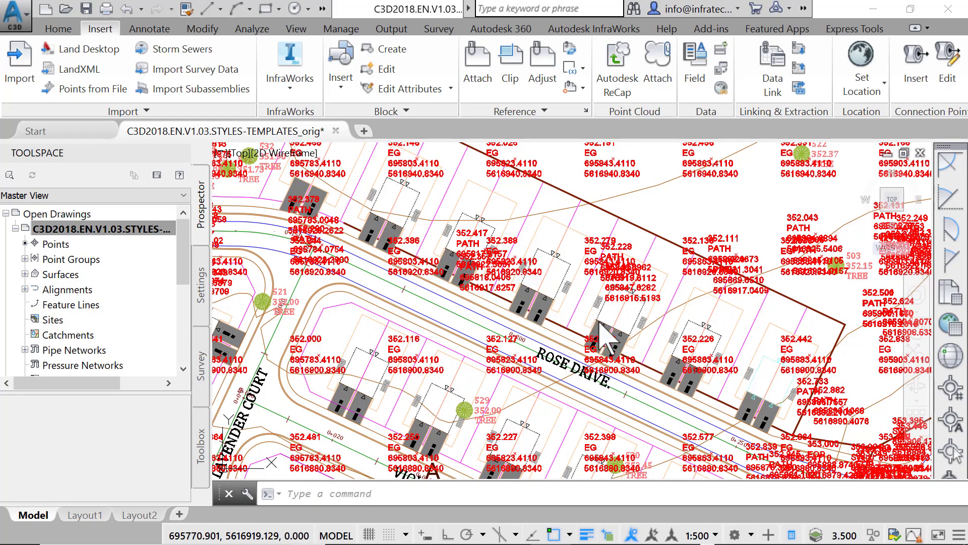
Change the drawing's annotation scale to 1:250 from the status bar
click(715, 536)
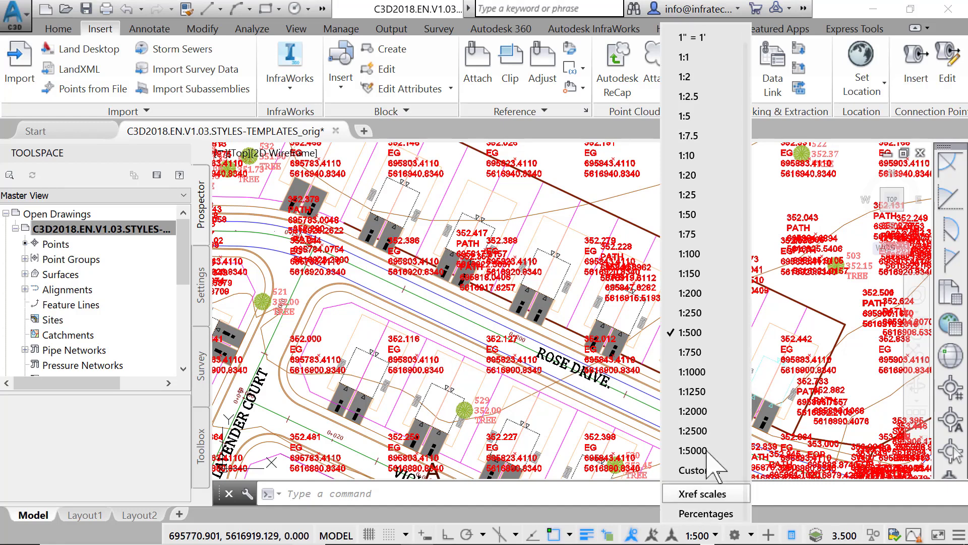
click(698, 314)
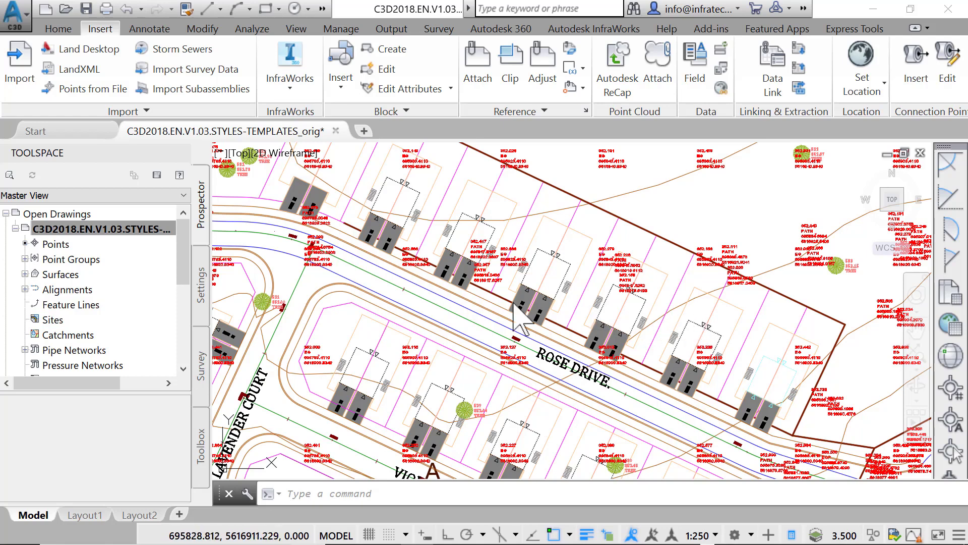
In Toolspace Settings, expand Point > Description Key Sets and select IC.Desc.Key
click(201, 285)
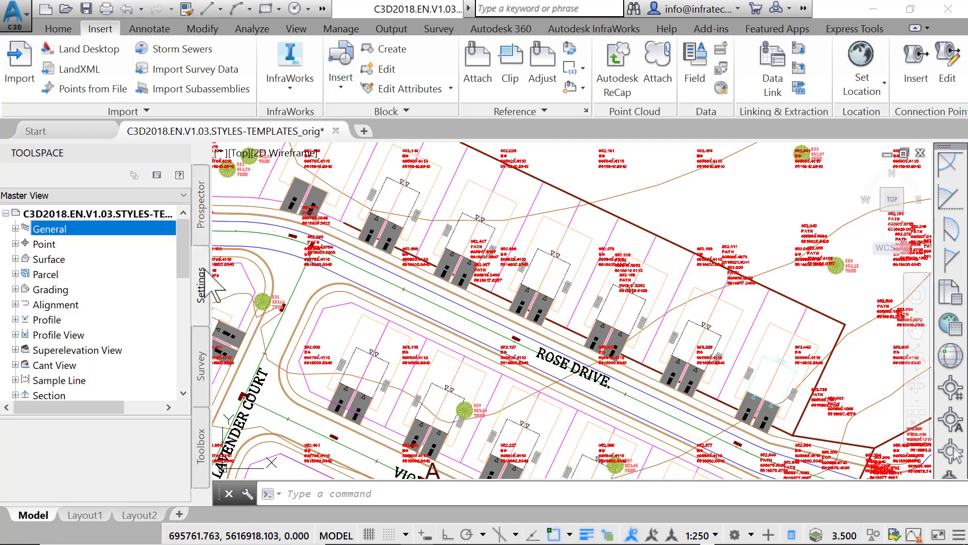
click(15, 243)
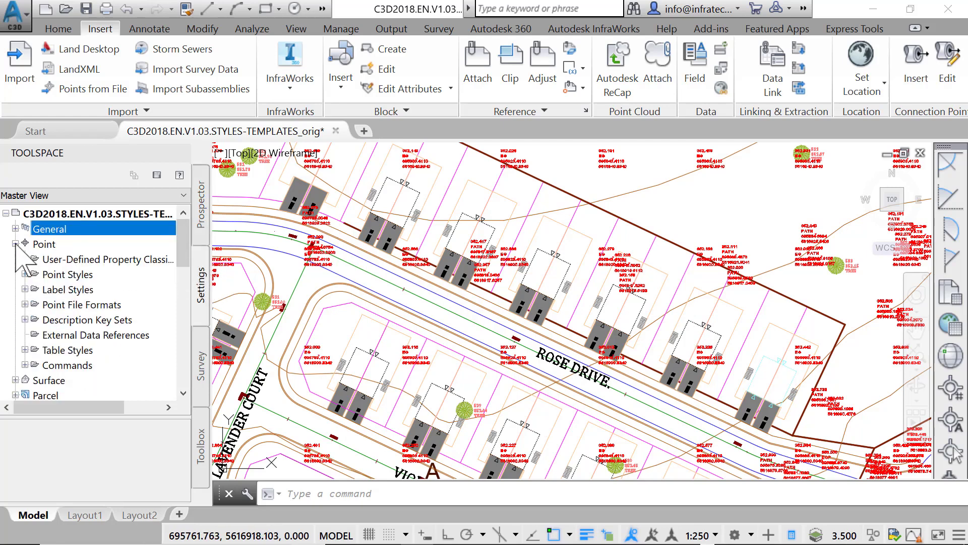
click(25, 319)
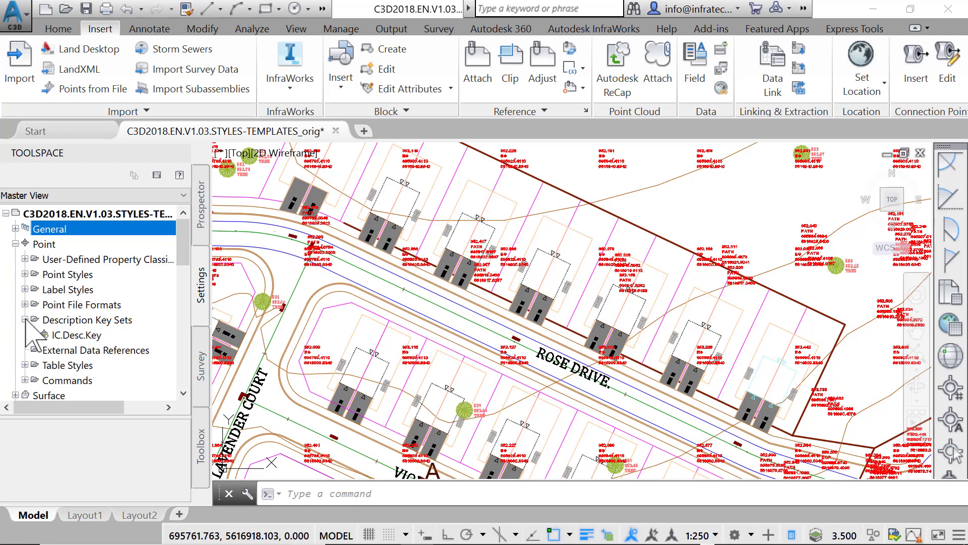
click(129, 336)
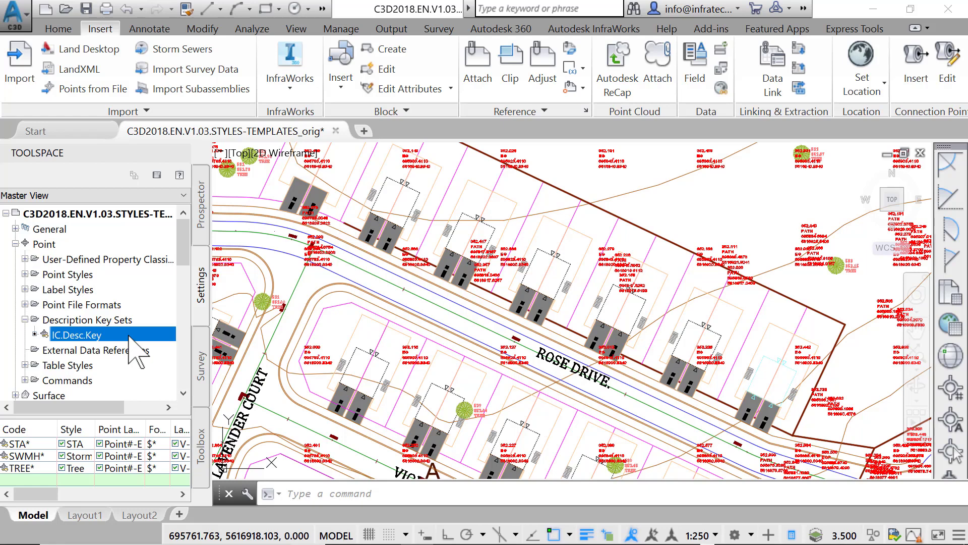
right_click(130, 336)
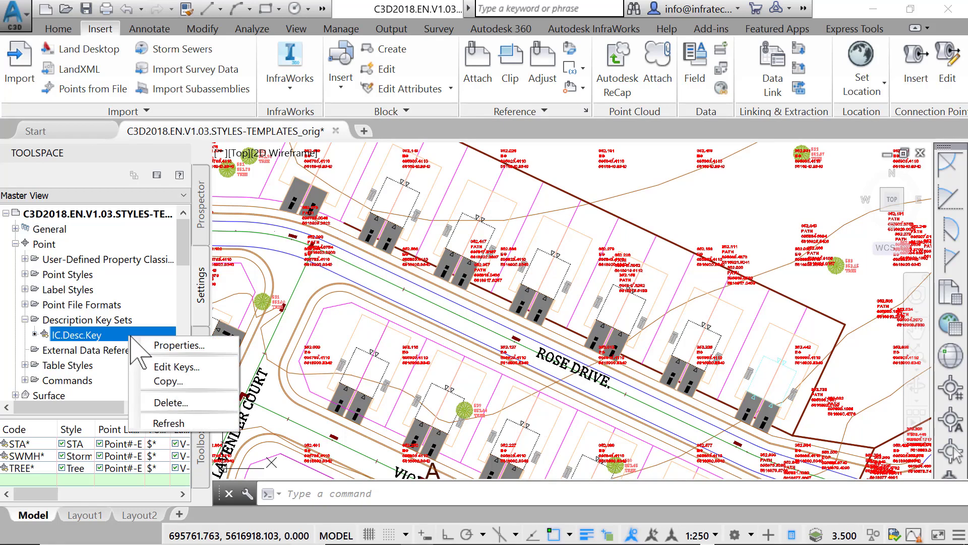
click(172, 367)
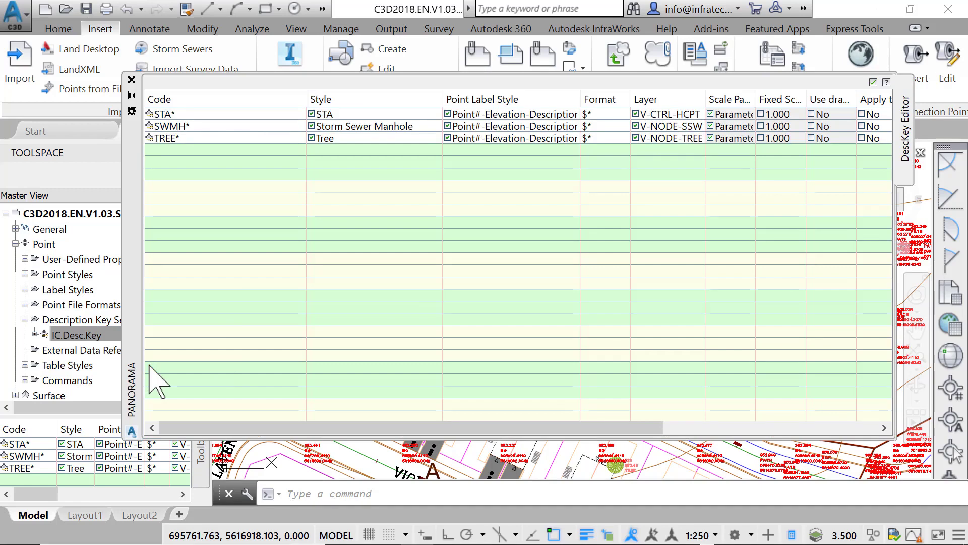
click(132, 80)
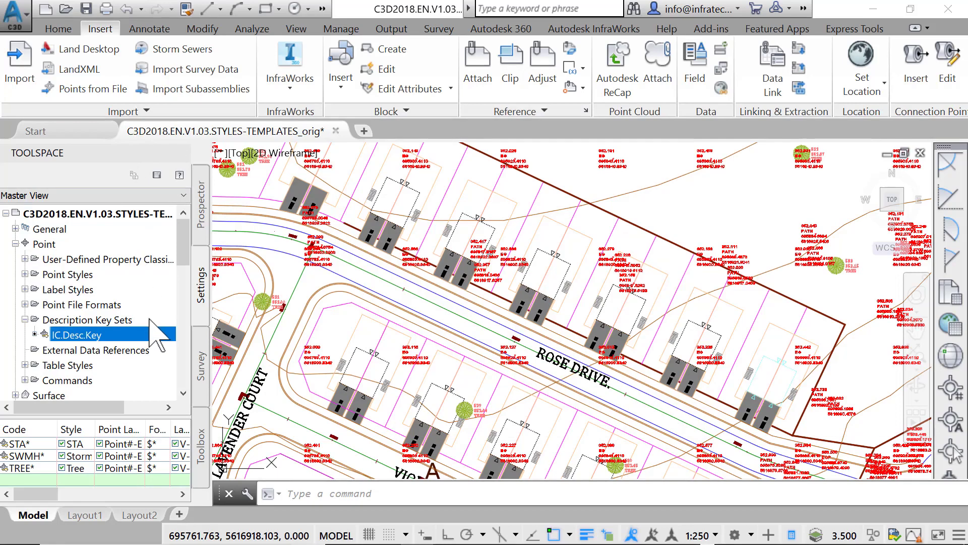
click(150, 321)
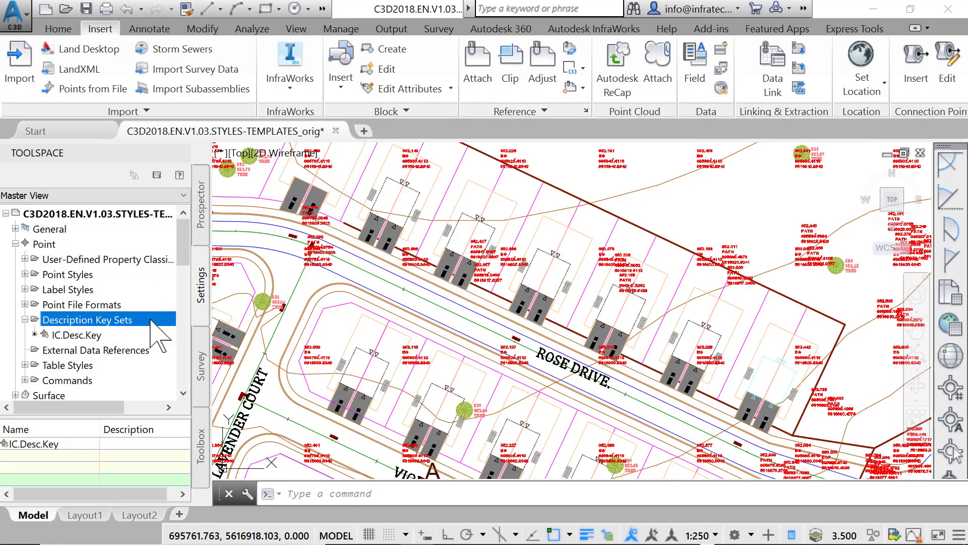
right_click(152, 321)
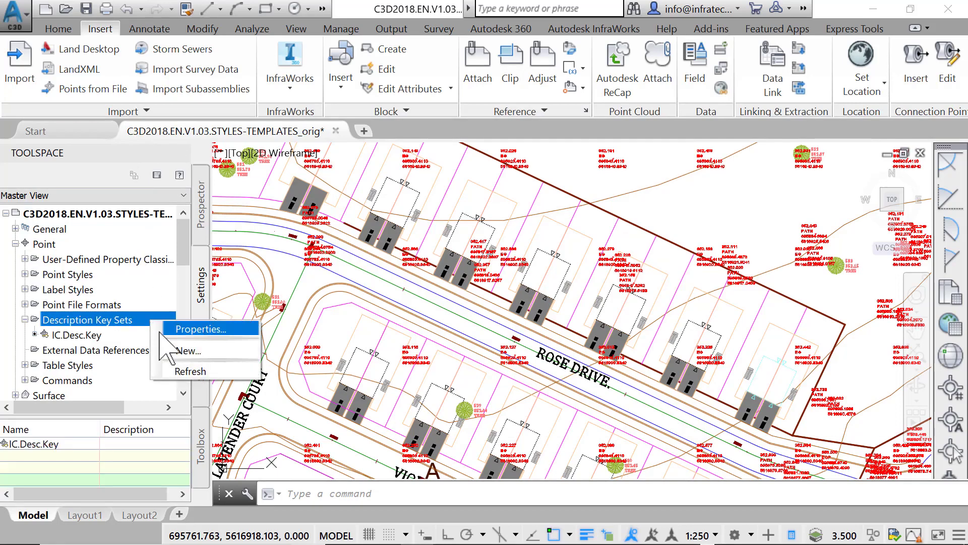
click(191, 347)
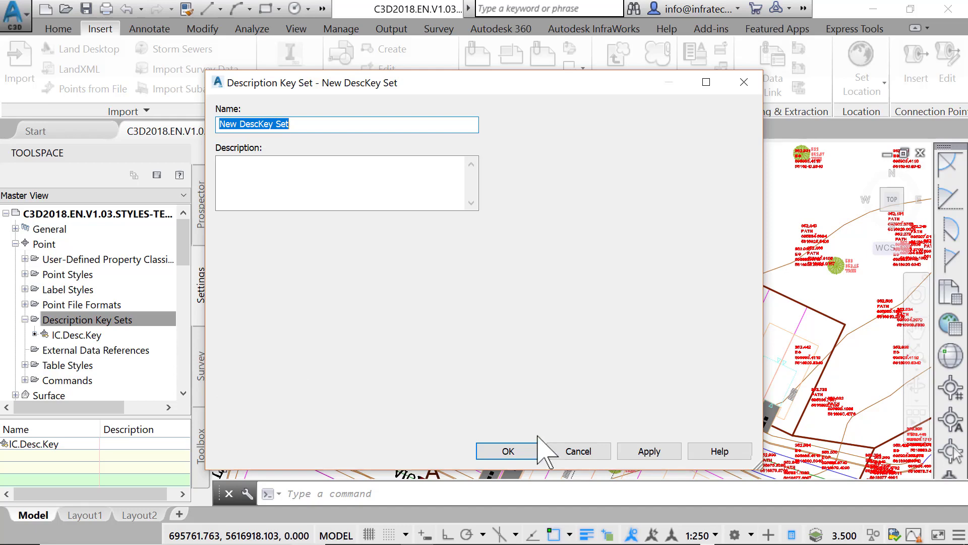
click(575, 451)
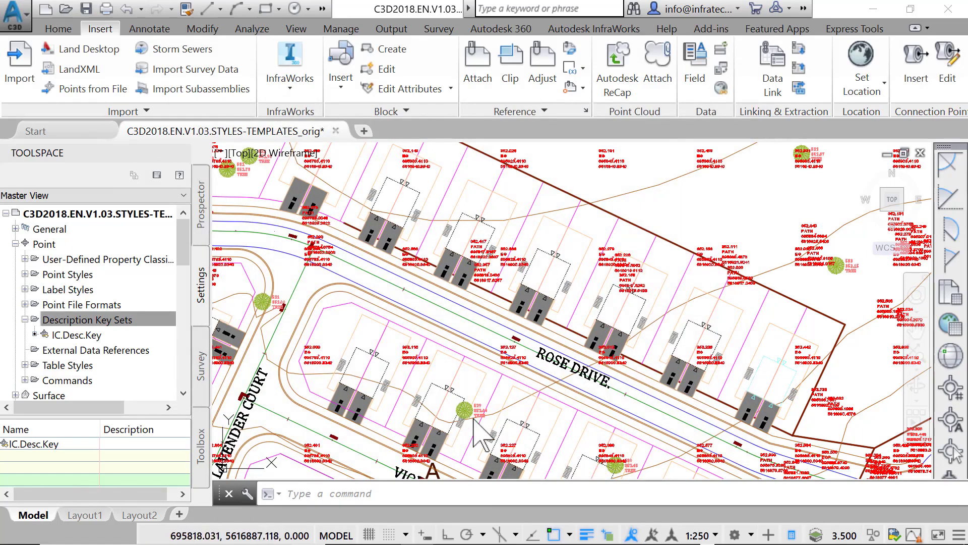
Open the IC.Desc.Key set's keys in the Panorama DescKey Editor with Edit Keys
click(129, 336)
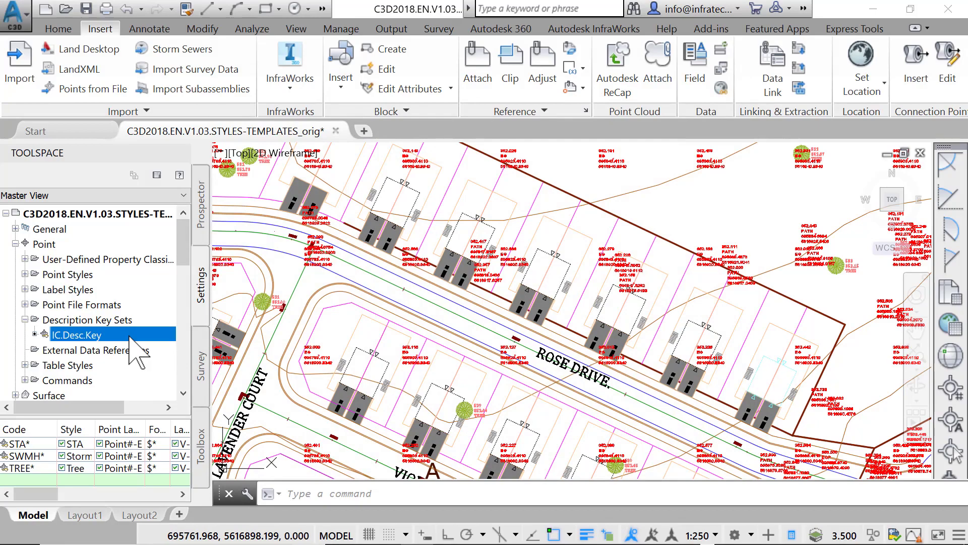
right_click(133, 350)
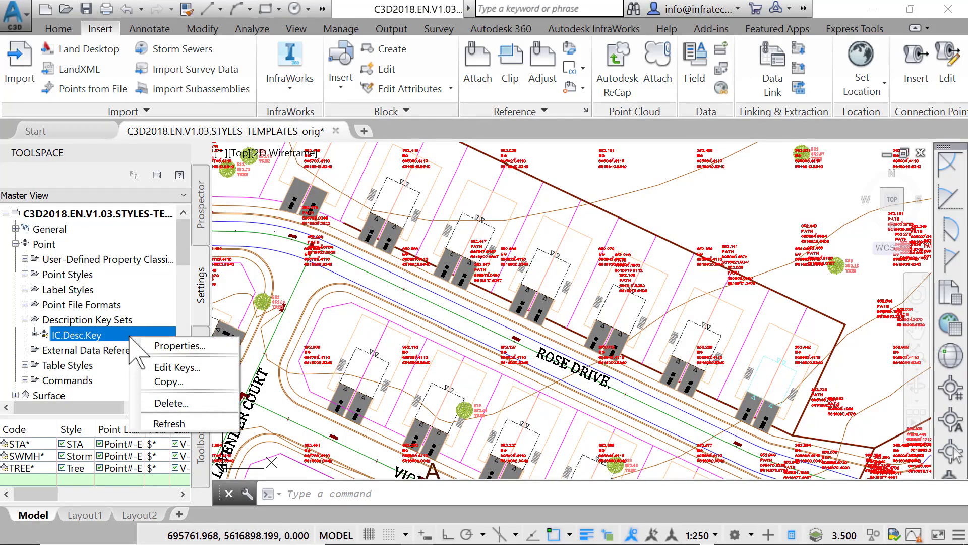
click(172, 367)
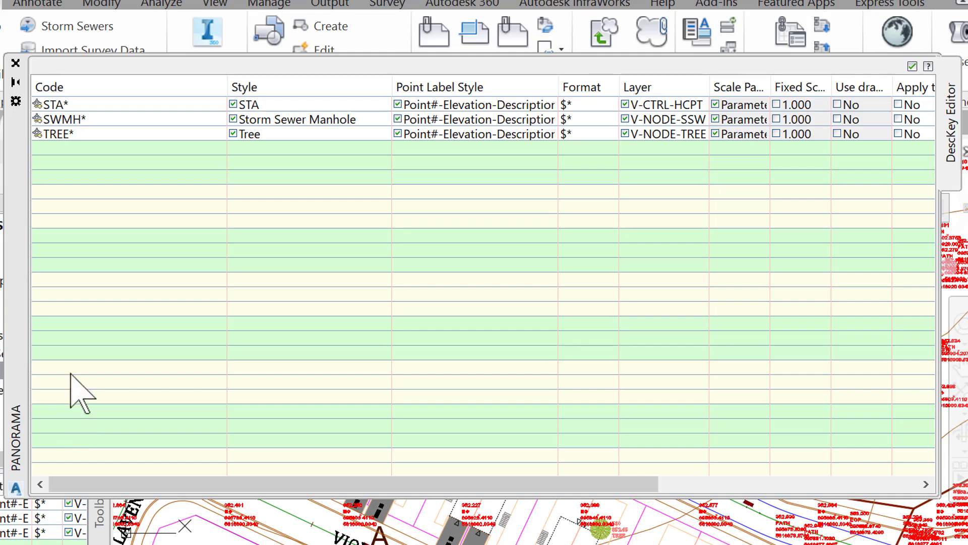
Rename the SWMH* key code to STMH*
click(53, 119)
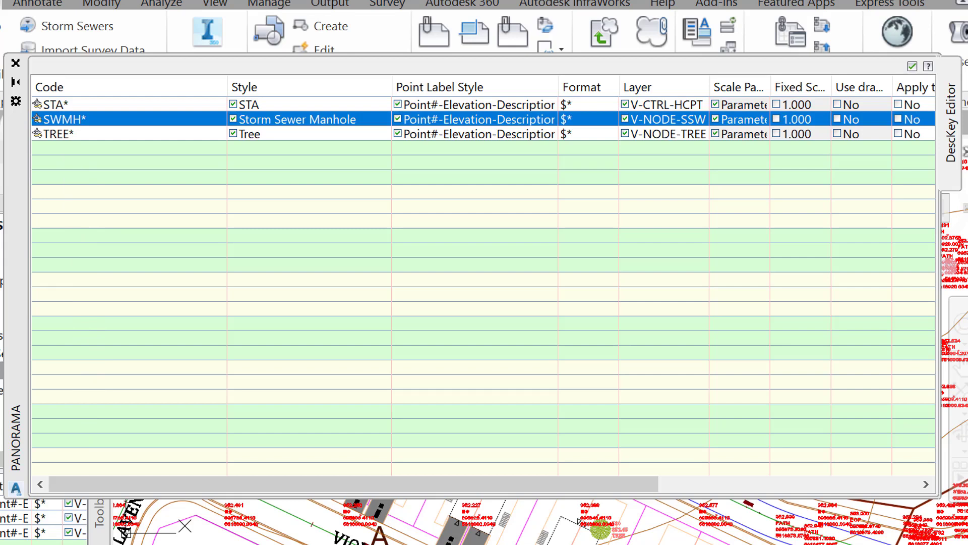
click(52, 119)
click(55, 120)
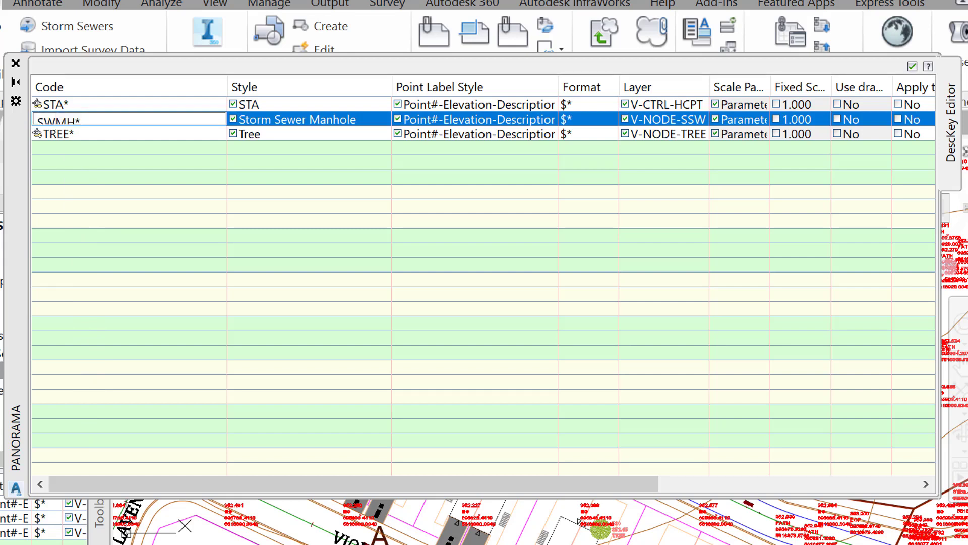
key(BackSpace)
text(T)
key(Return)
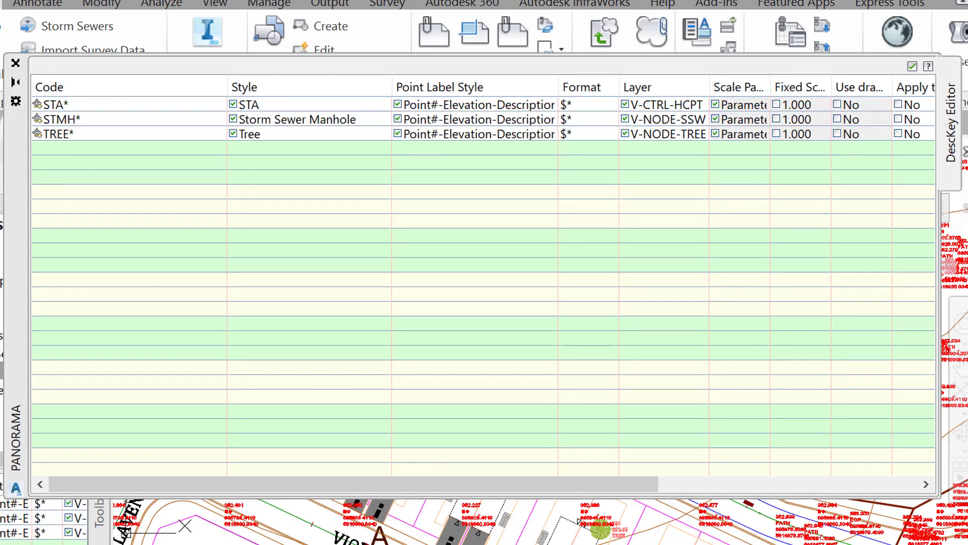
Shorten the TREE* key code to TR*
click(58, 134)
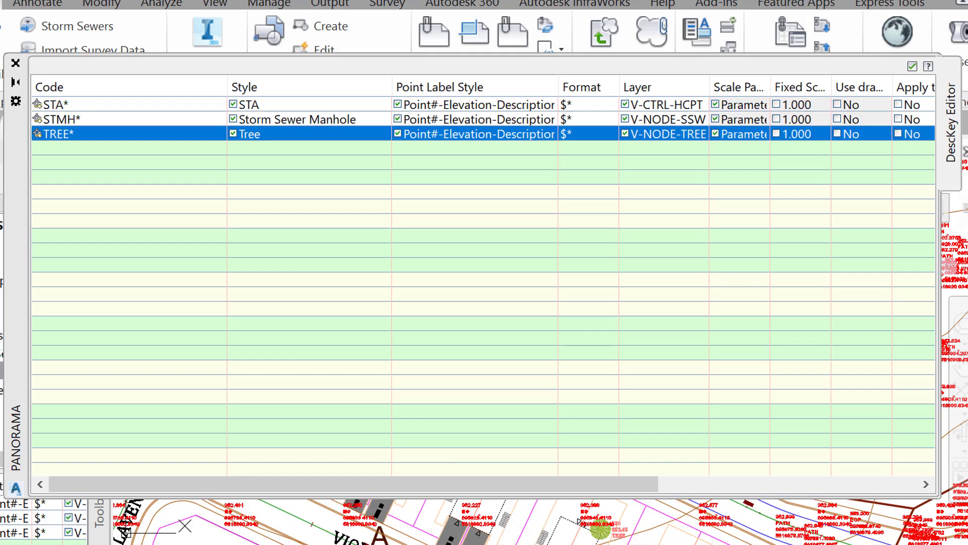
click(59, 134)
click(63, 135)
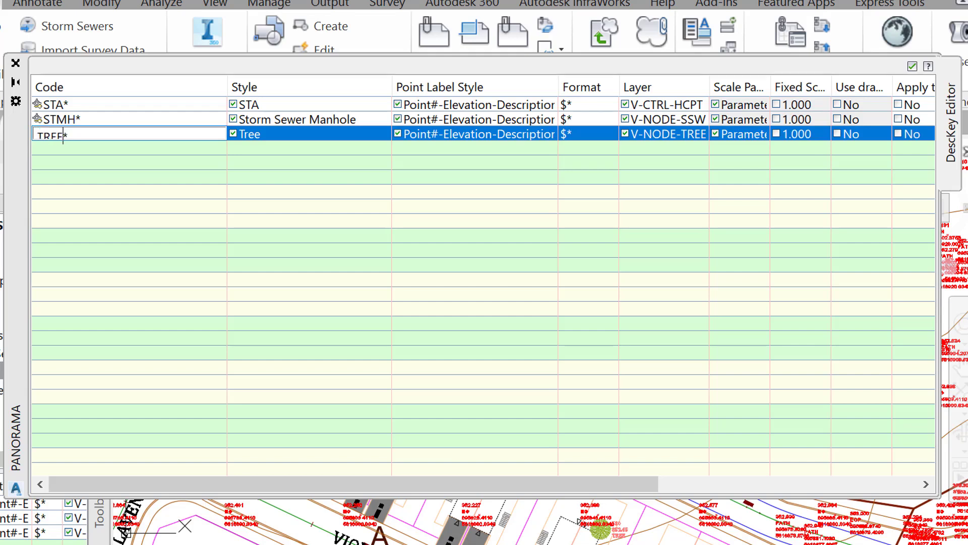
key(BackSpace)
key(BackSpace)
click(325, 208)
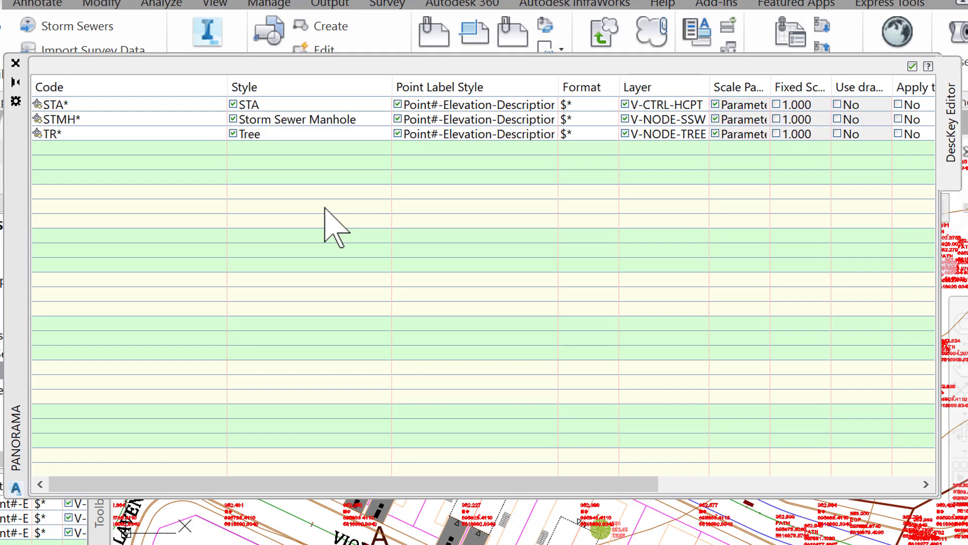
Add a new description key with the code SSMH*
click(84, 134)
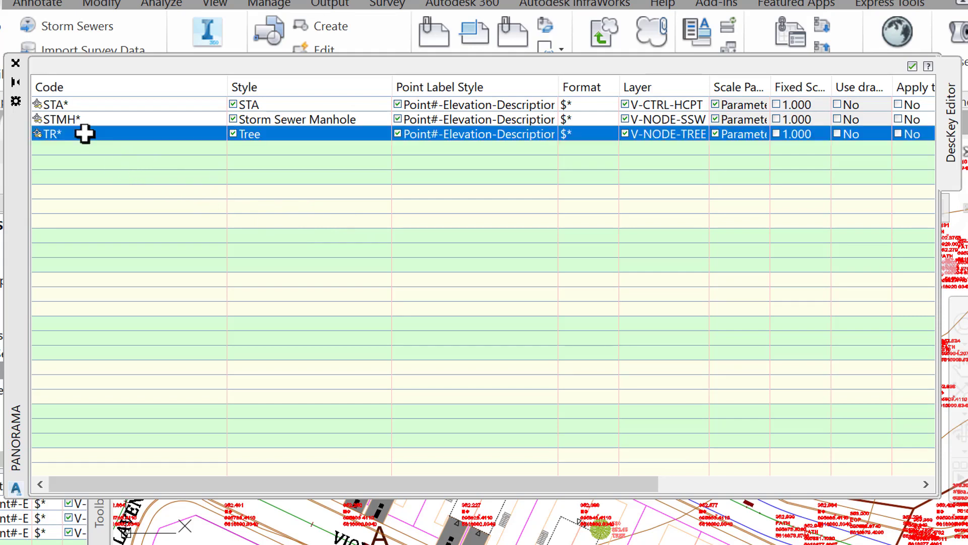
right_click(85, 133)
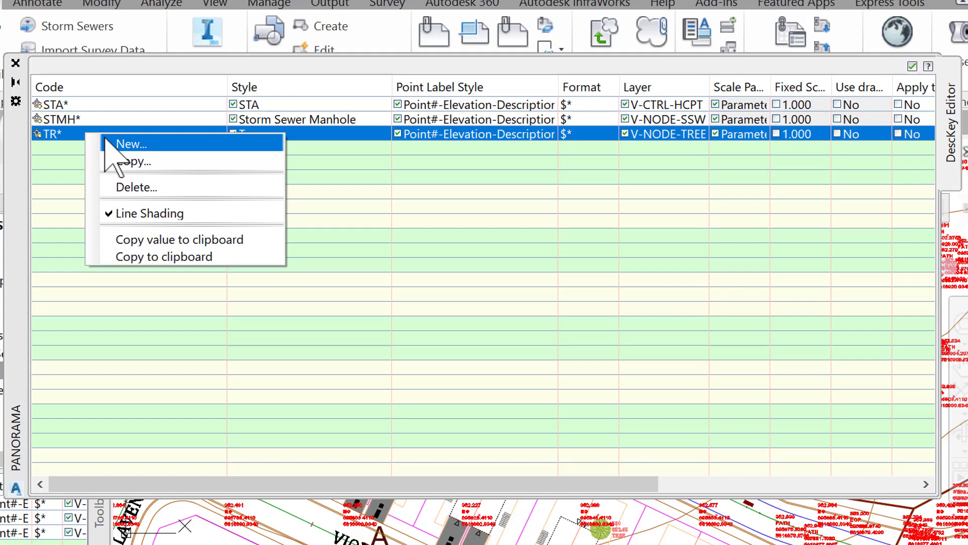
click(106, 142)
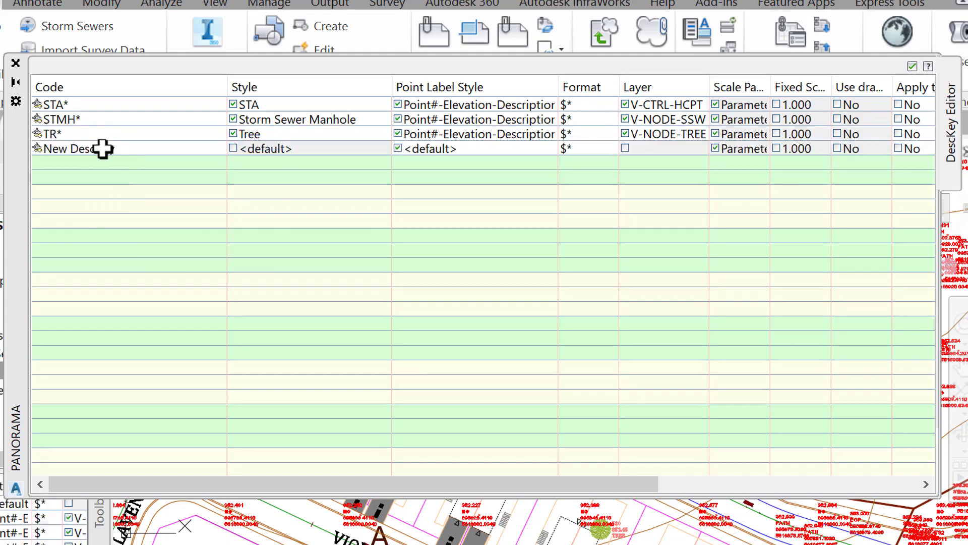
click(101, 146)
click(102, 149)
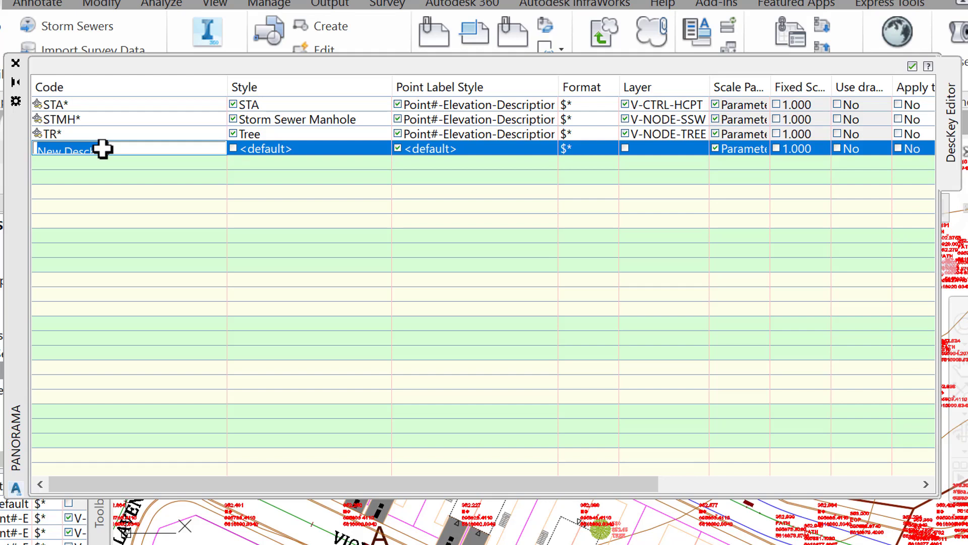
text(SSMH)
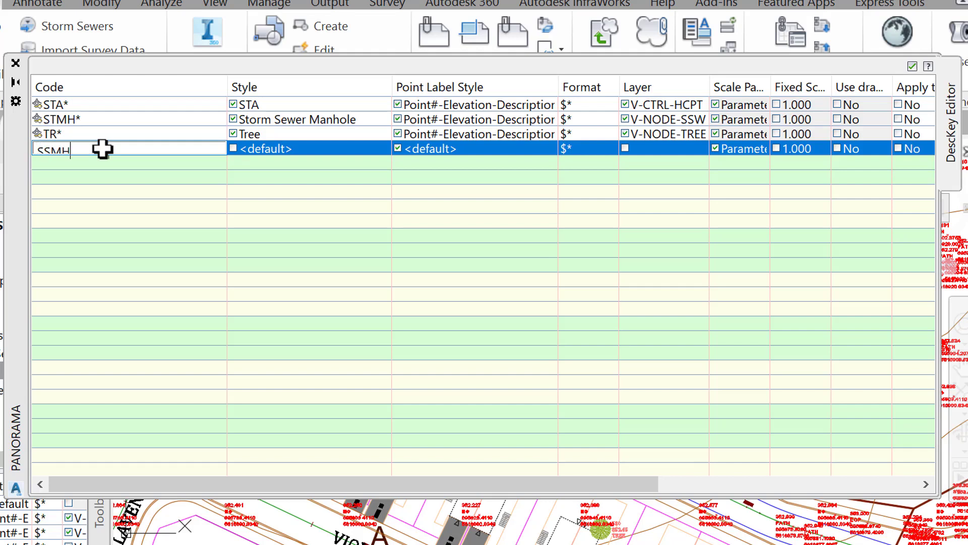
text(*)
click(153, 183)
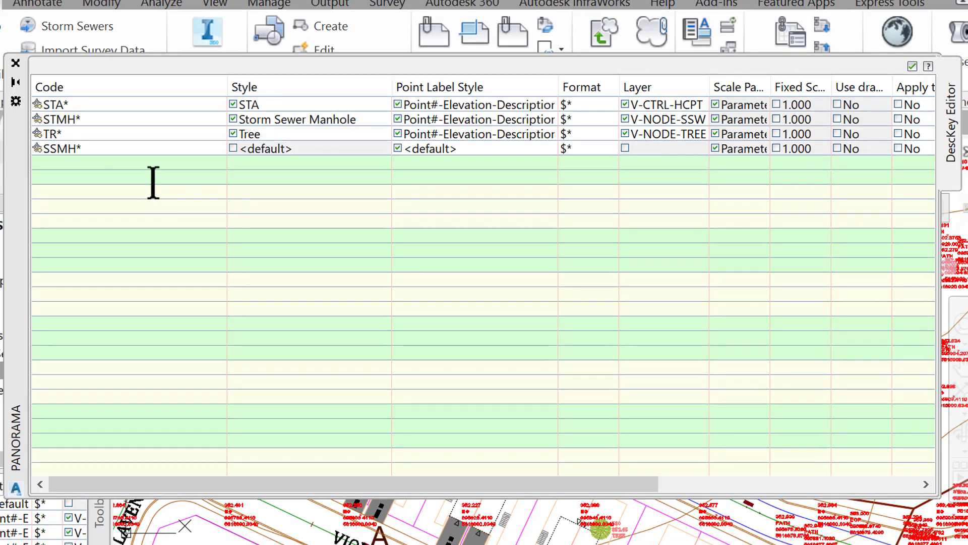
Open the SSMH* key's Point Style dialog and list the available styles
click(230, 147)
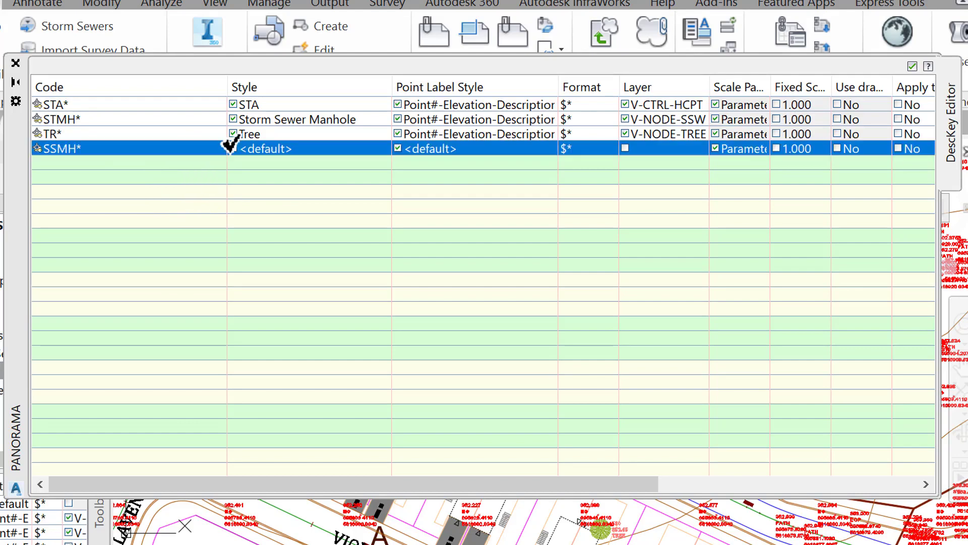
click(335, 149)
click(335, 161)
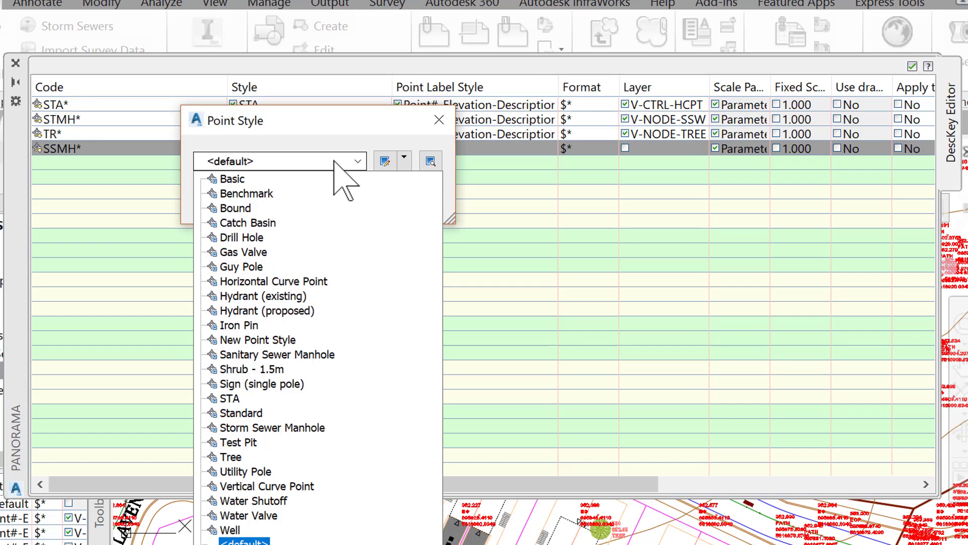
Give SSMH* the Sanitary Sewer Manhole style and Point#-Elevation-Description label style
click(314, 357)
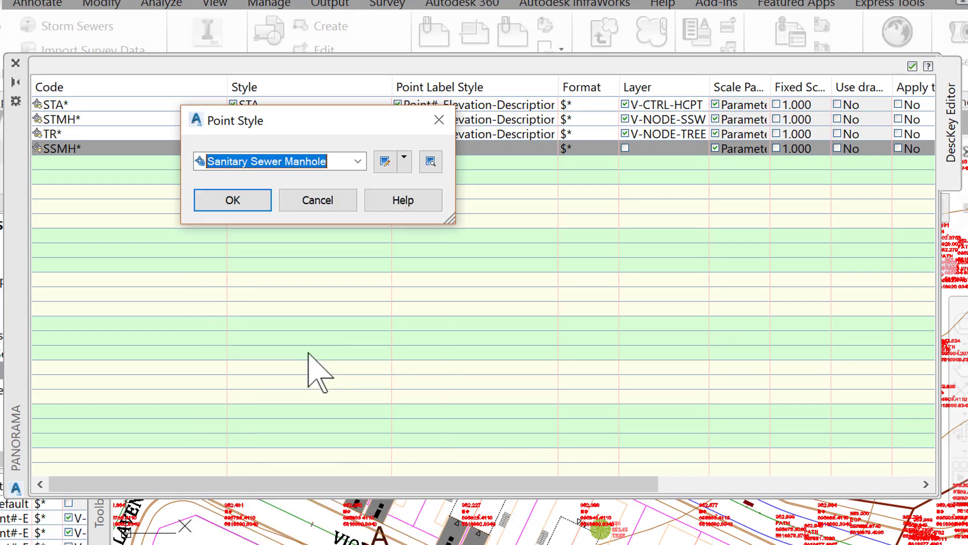
click(247, 205)
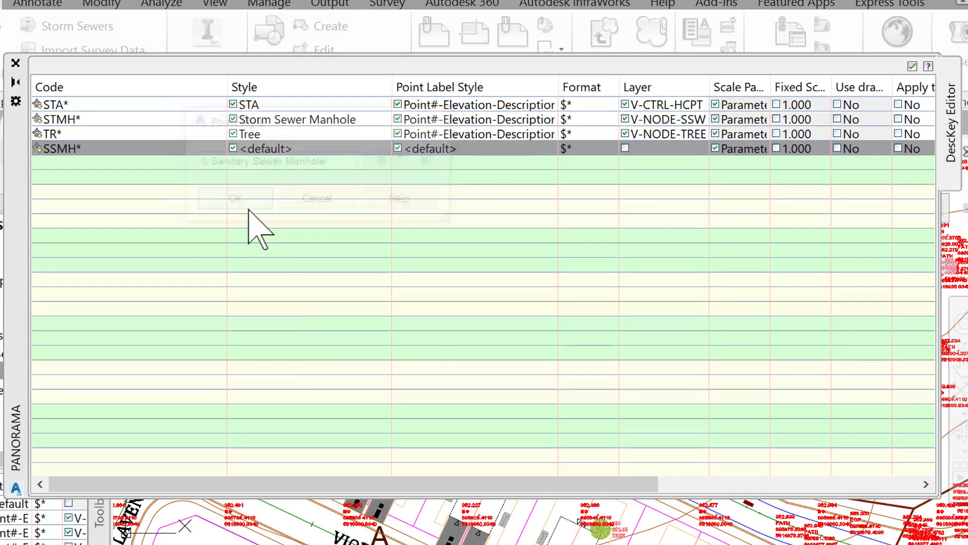
click(429, 148)
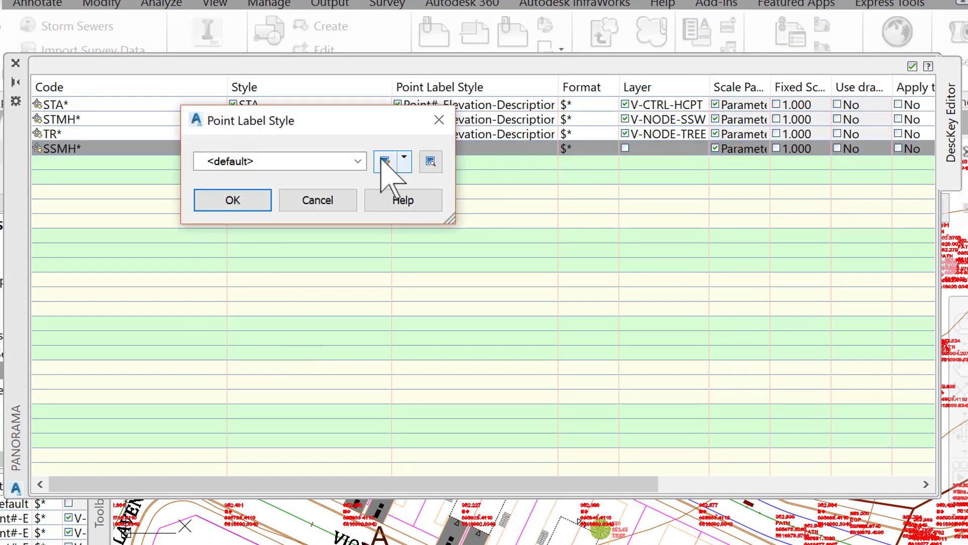
click(358, 161)
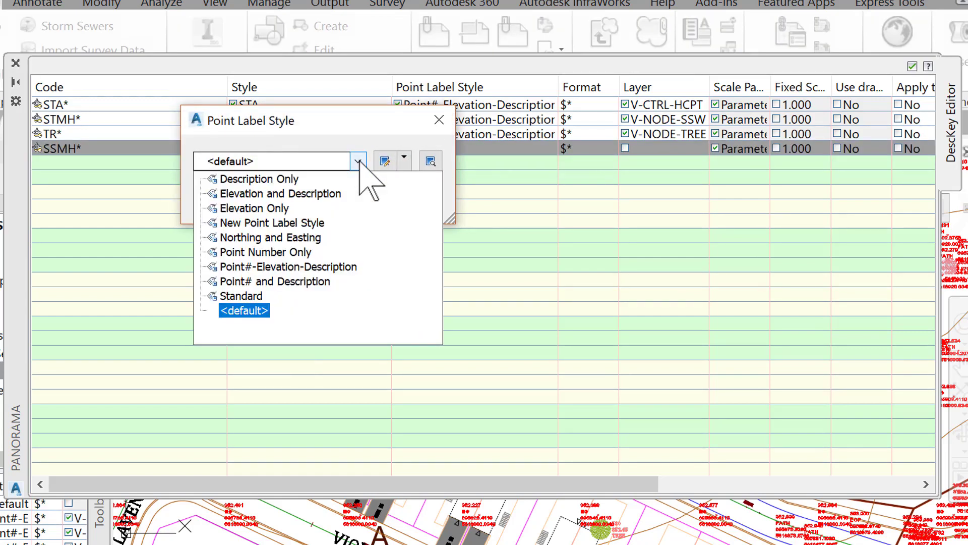
click(299, 266)
click(256, 200)
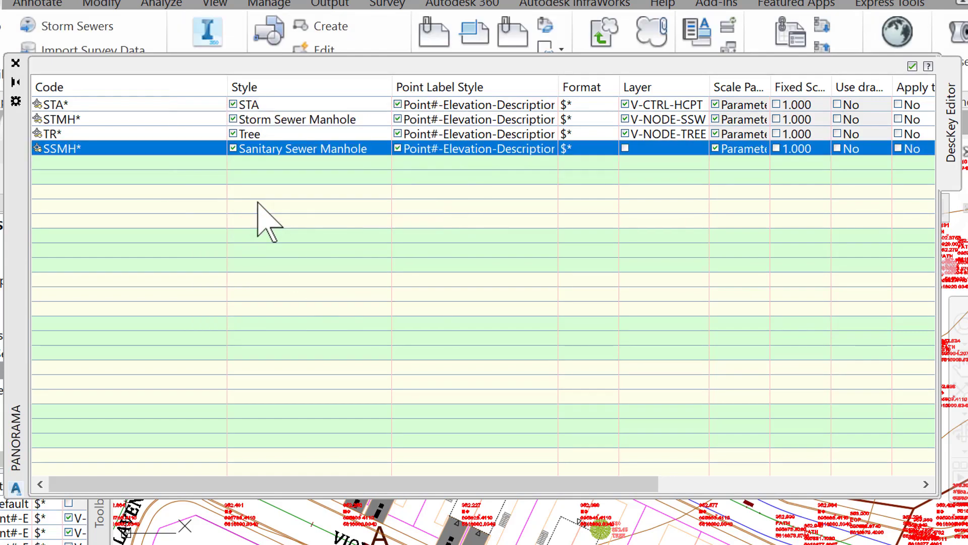
Assign the SSMH* key to the V-NODE-SSWR layer
click(632, 151)
drag(833, 210, 833, 446)
drag(309, 192, 375, 198)
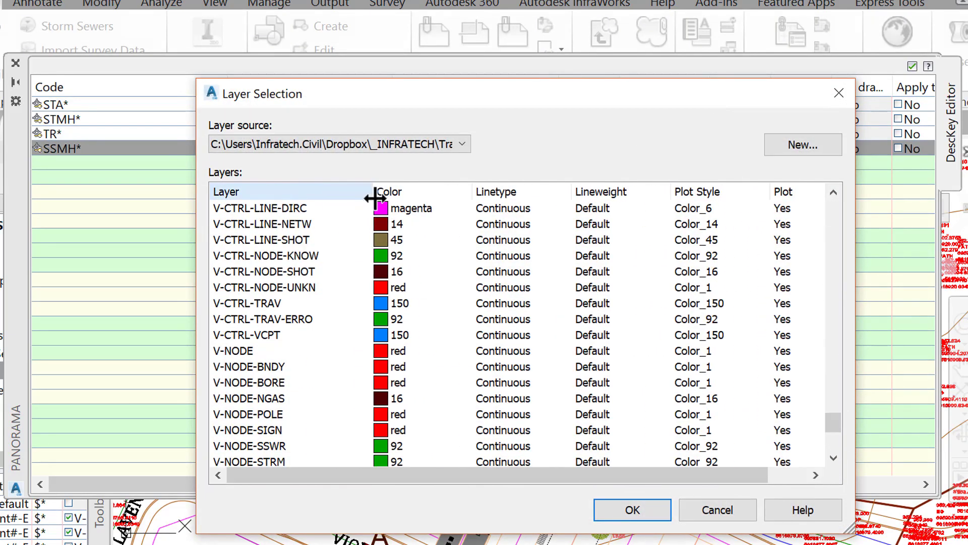
click(254, 446)
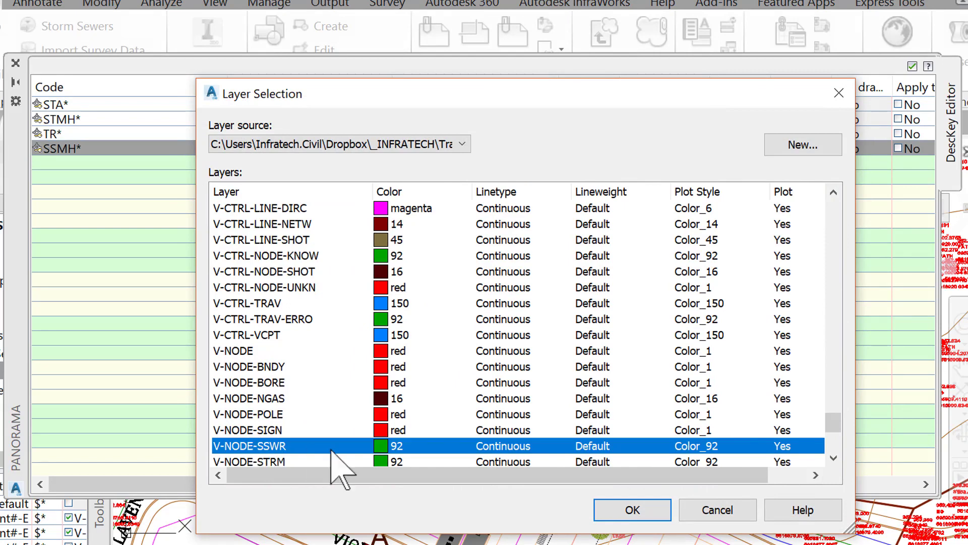
click(621, 511)
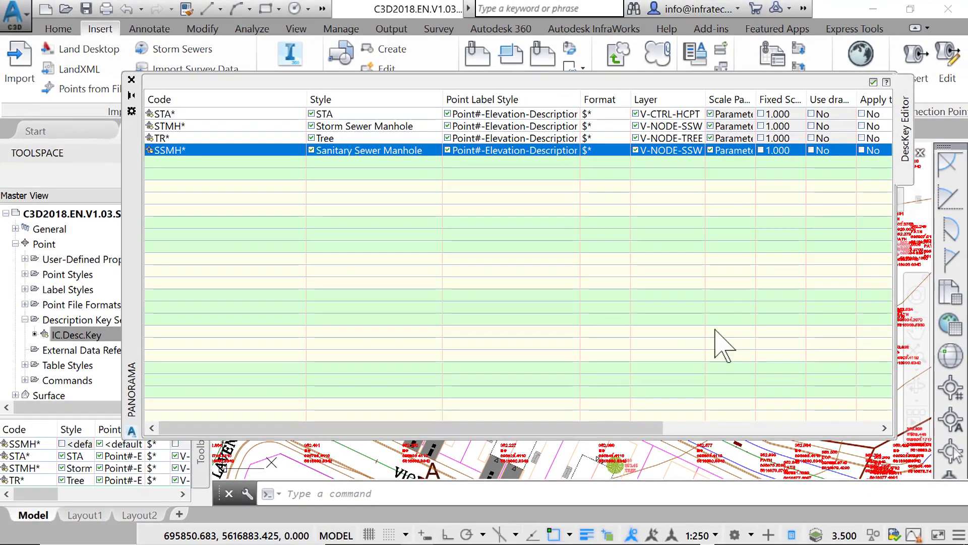
Accept the key edits and list all drawing points in Prospector
click(873, 82)
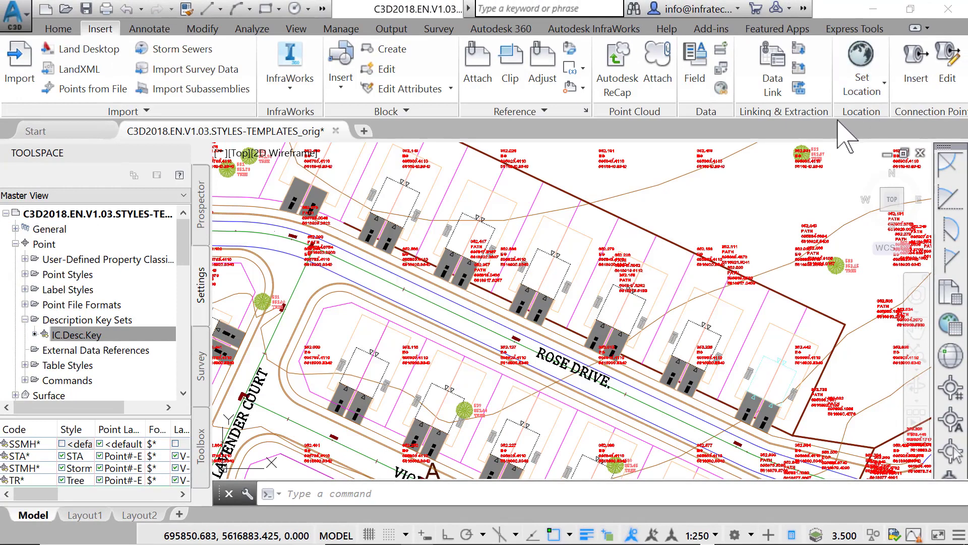
click(205, 228)
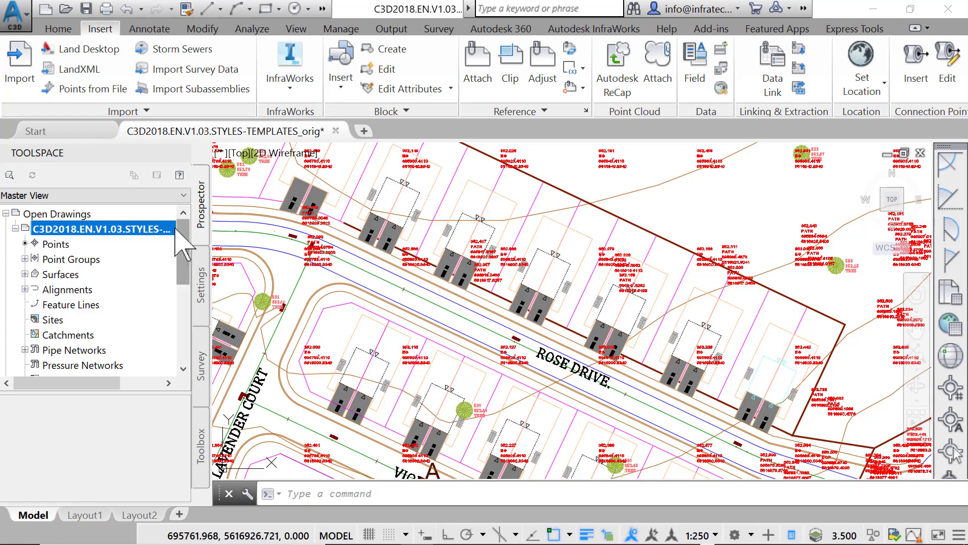
click(48, 244)
Enlarge the point list and scroll down to the SSMH rows
drag(128, 391, 128, 320)
scroll(186, 353, down, 5)
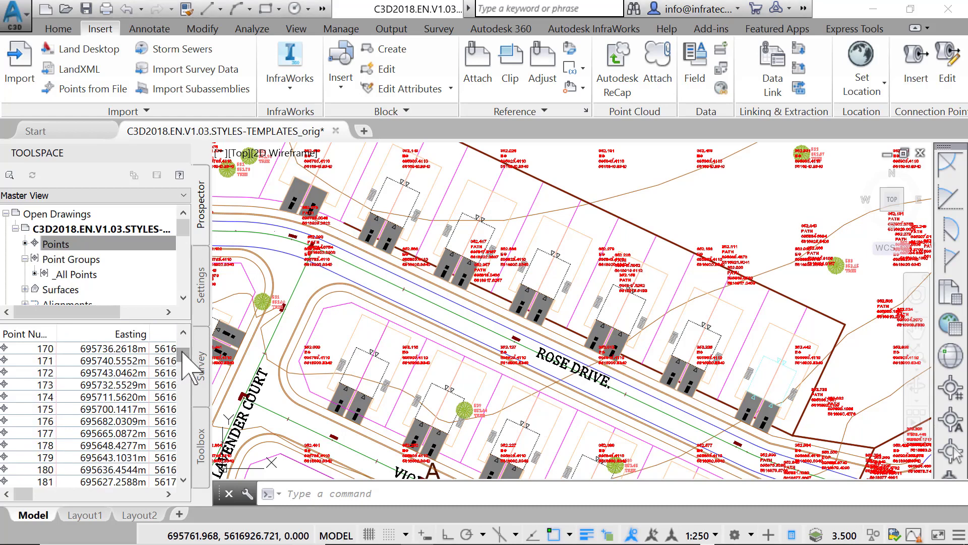
drag(22, 496, 52, 493)
drag(188, 357, 185, 416)
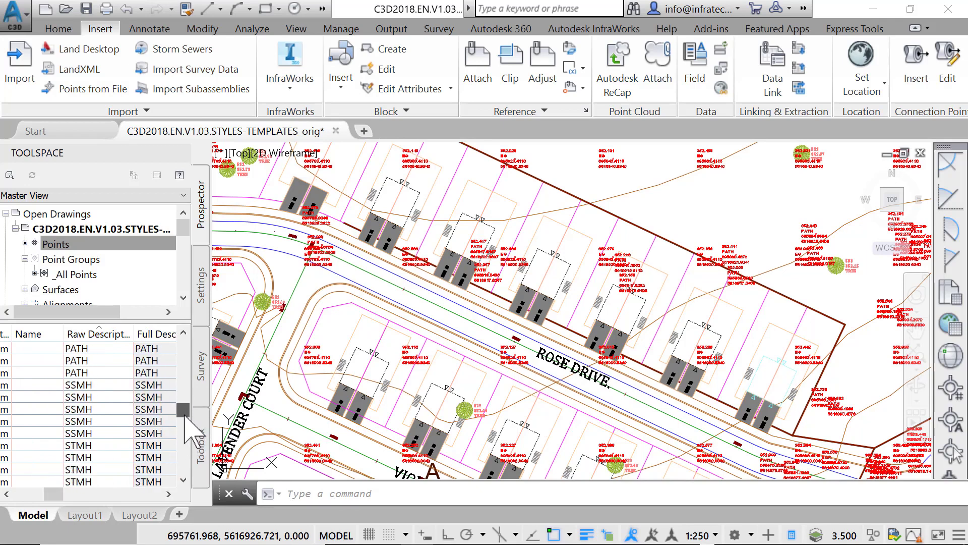
Zoom the drawing to the first SSMH point in the list
click(171, 386)
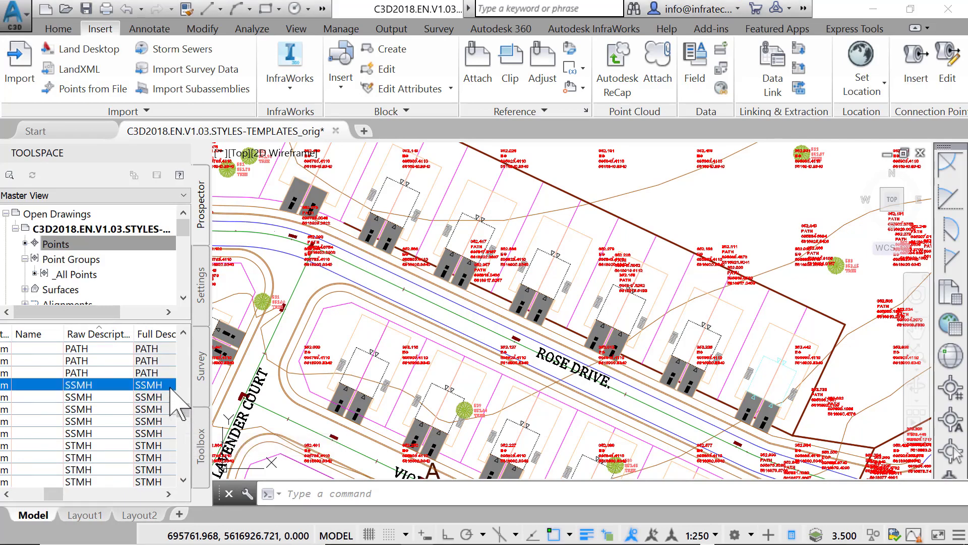
right_click(170, 387)
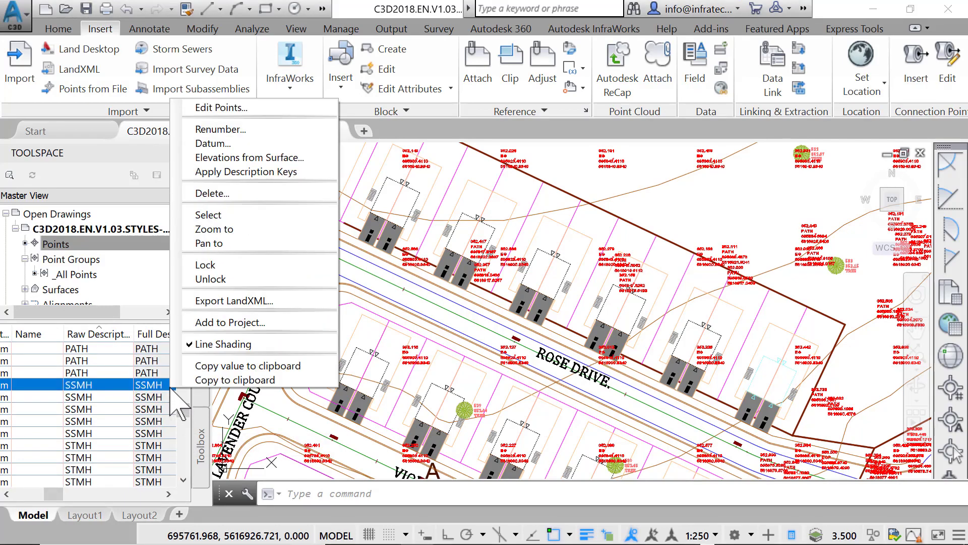
click(222, 231)
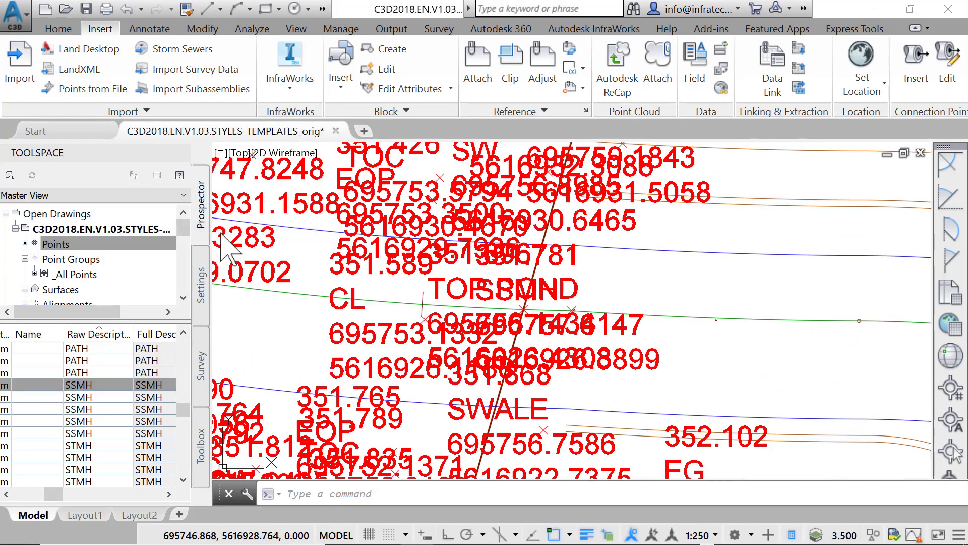
Set the annotation scale to 1:50, passing through 1:100
click(715, 535)
click(690, 254)
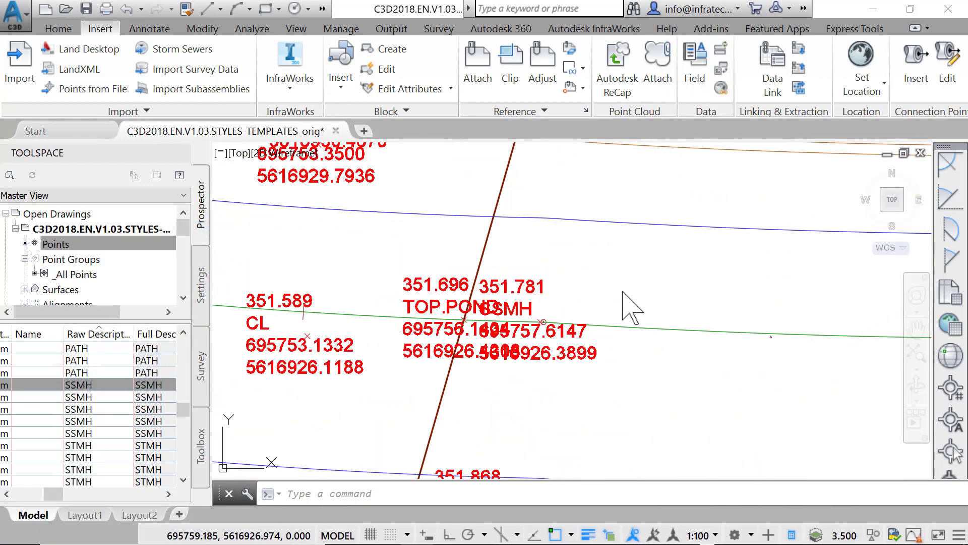
click(706, 535)
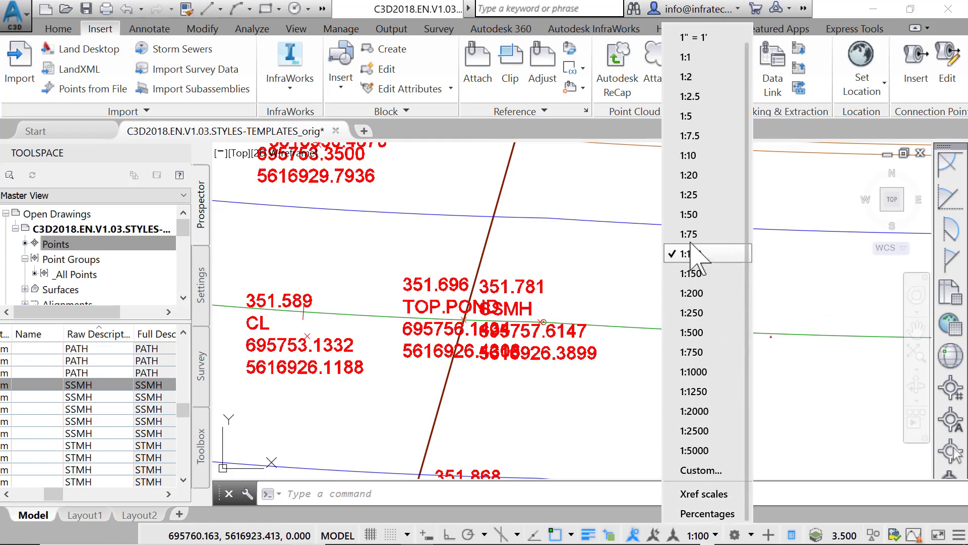
click(691, 214)
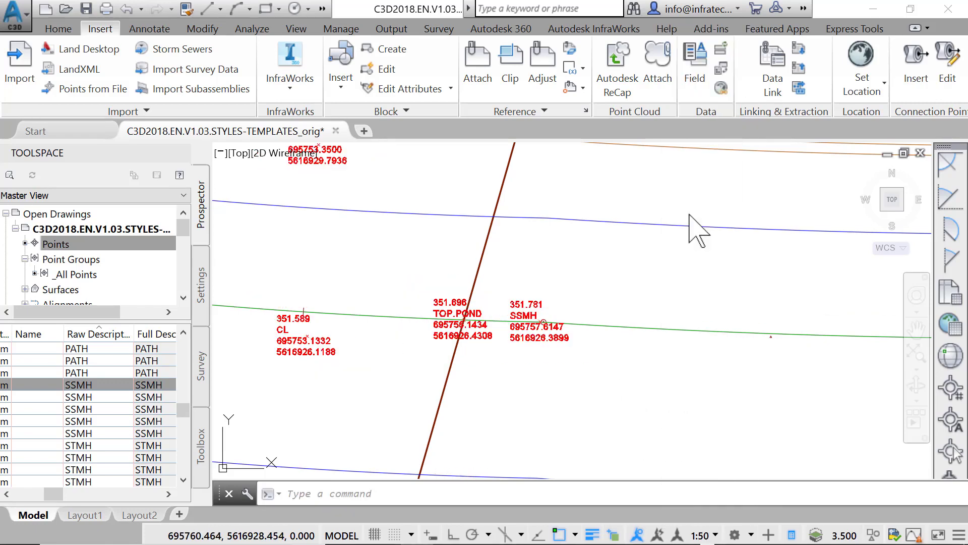
Select the _All Points point group in Prospector
scroll(638, 310, up, 2)
scroll(497, 423, up, 2)
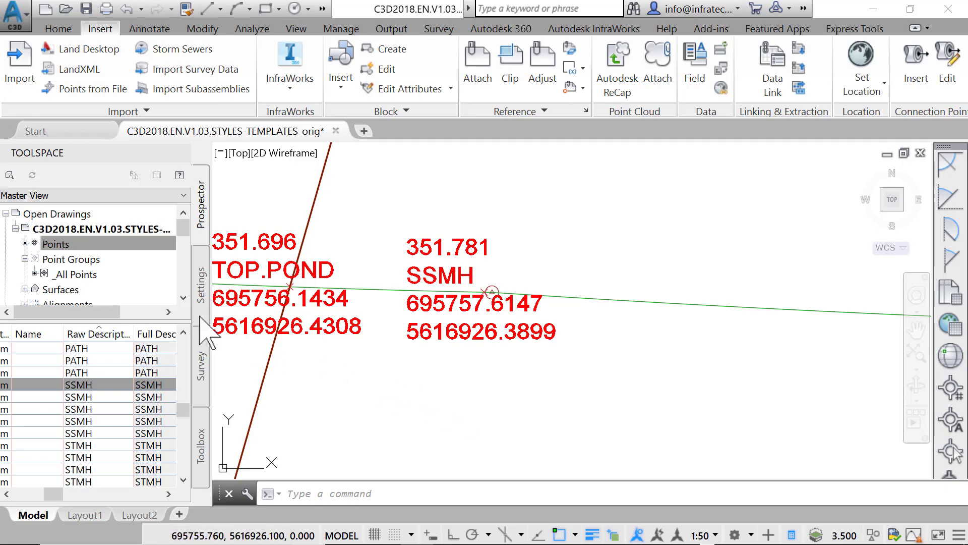
click(101, 277)
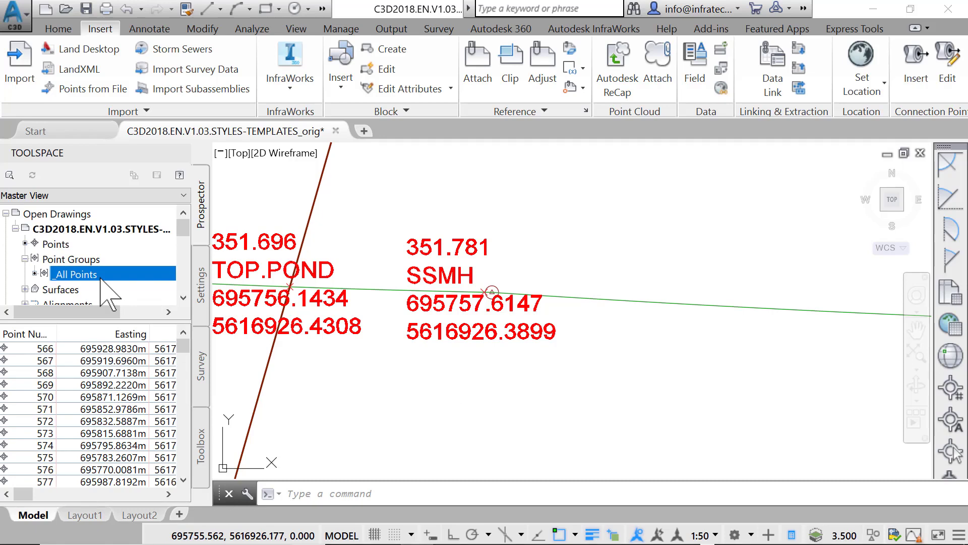
Apply description keys to _All Points and zoom to check the SSMH manhole label
right_click(100, 277)
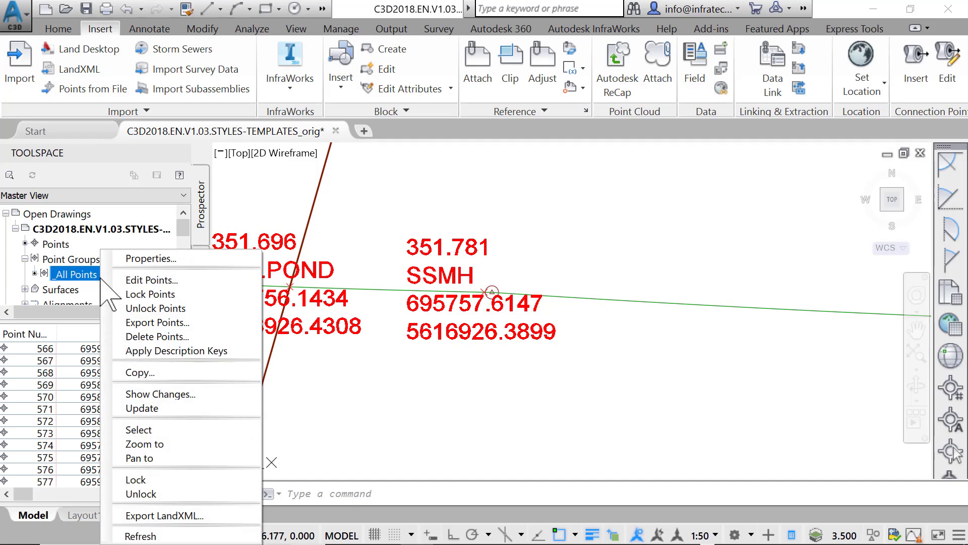
click(214, 351)
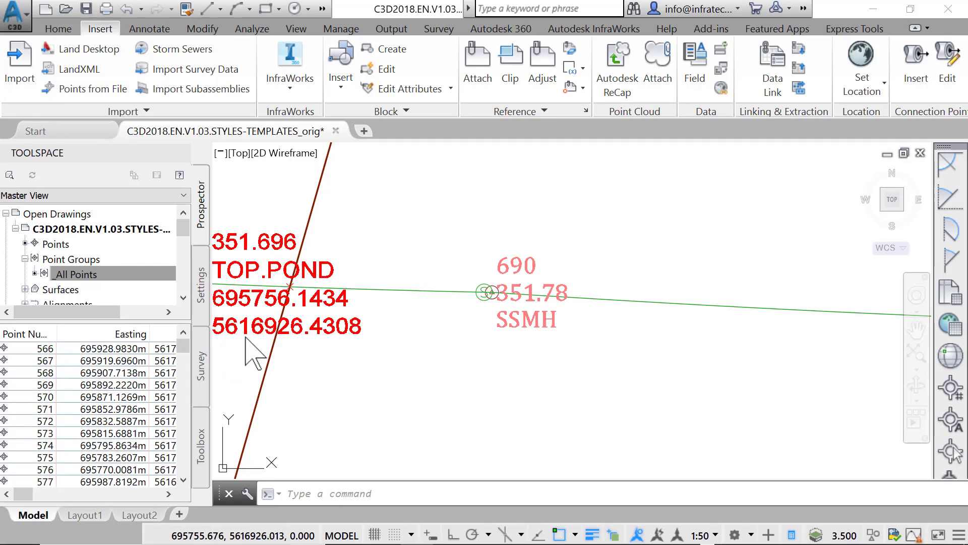
scroll(485, 293, up, 5)
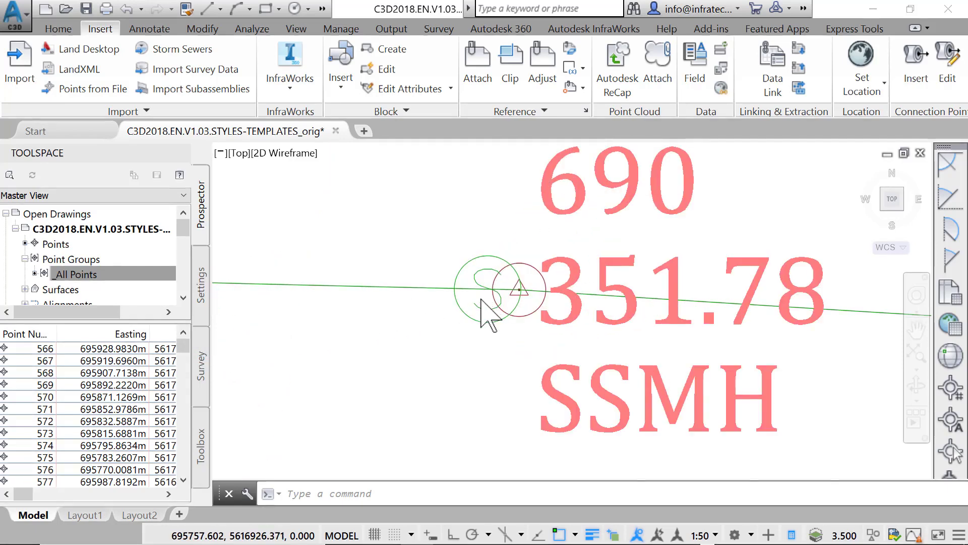
scroll(482, 301, up, 2)
scroll(481, 300, down, 5)
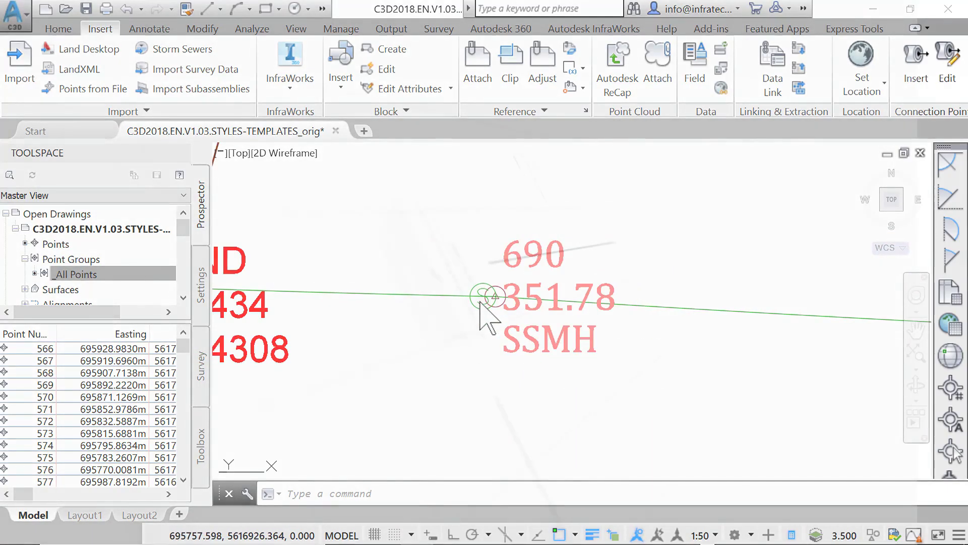